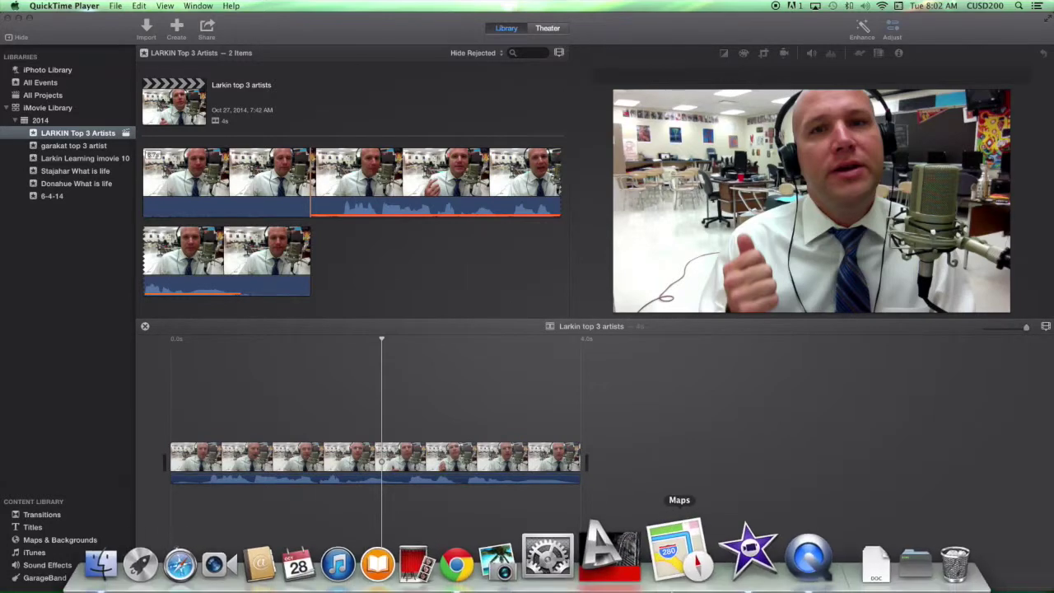
Step: Bring Chrome to the front and preview the red-stage Head and the Heart band photo
click(510, 560)
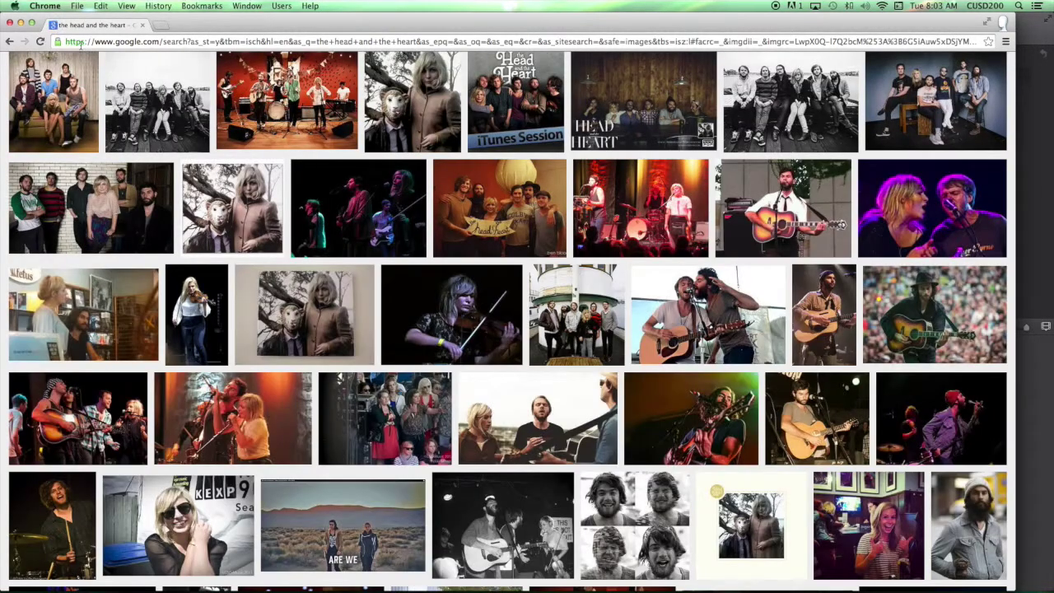
click(9, 42)
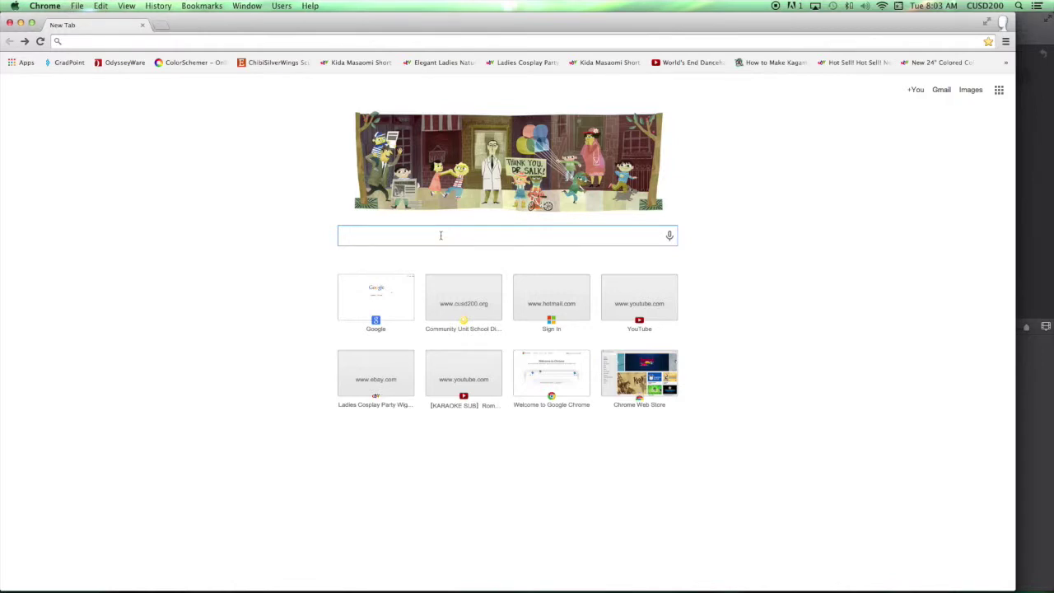
Step: Search Google for 'banksy', correcting typos in the query along the way
text(h)
key(BackSpace)
text(Ba)
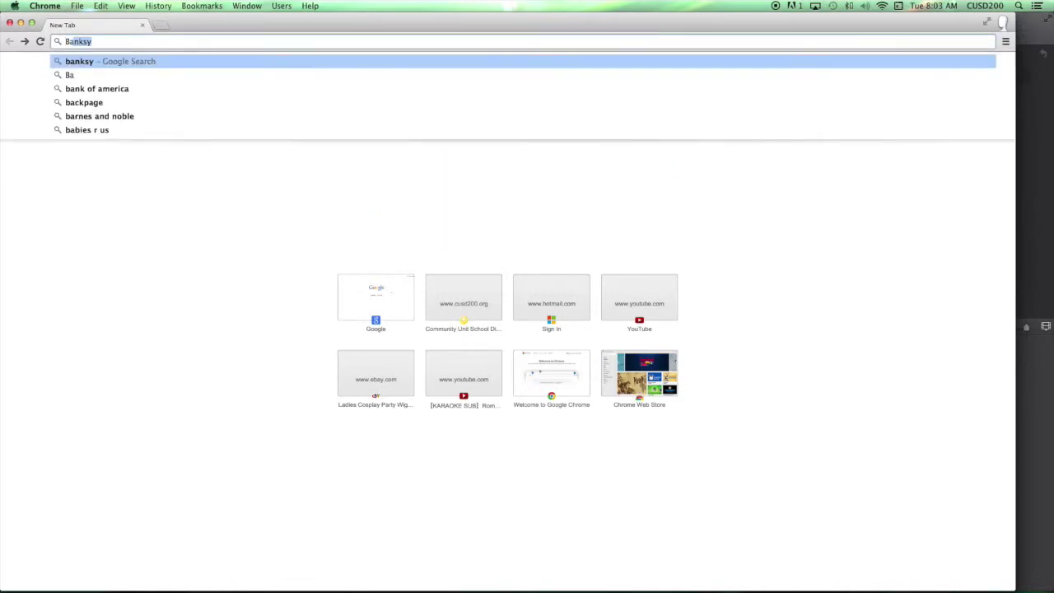
text(=)
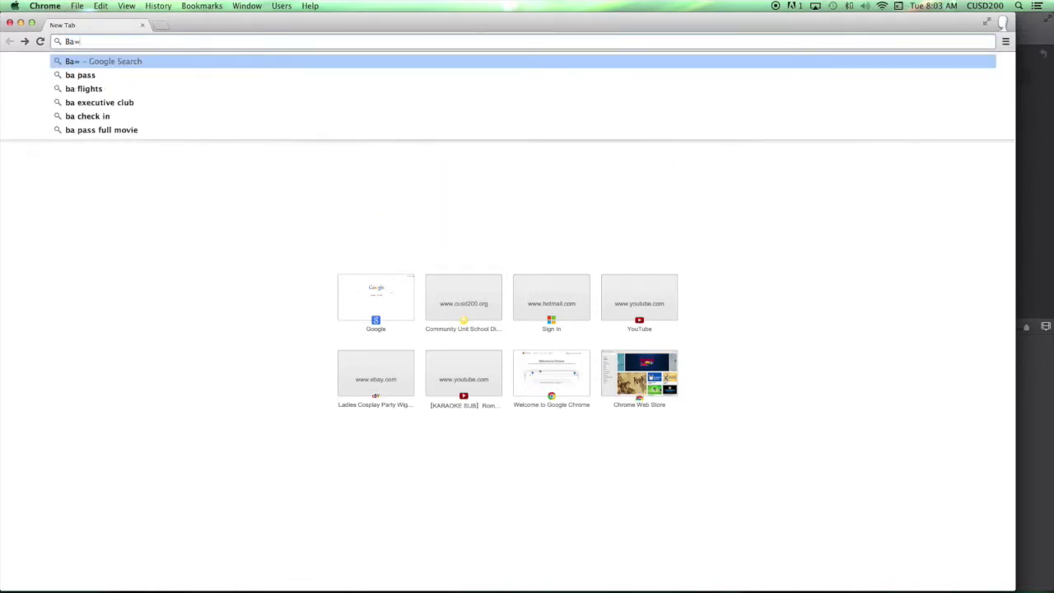
key(BackSpace)
text(ns)
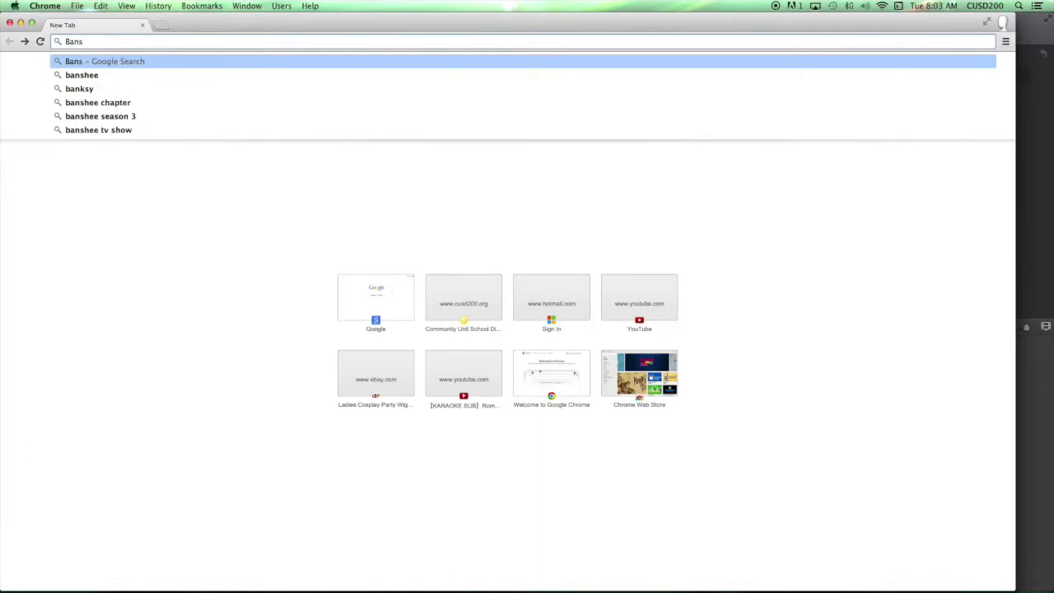
key(BackSpace)
text(ksy)
key(Return)
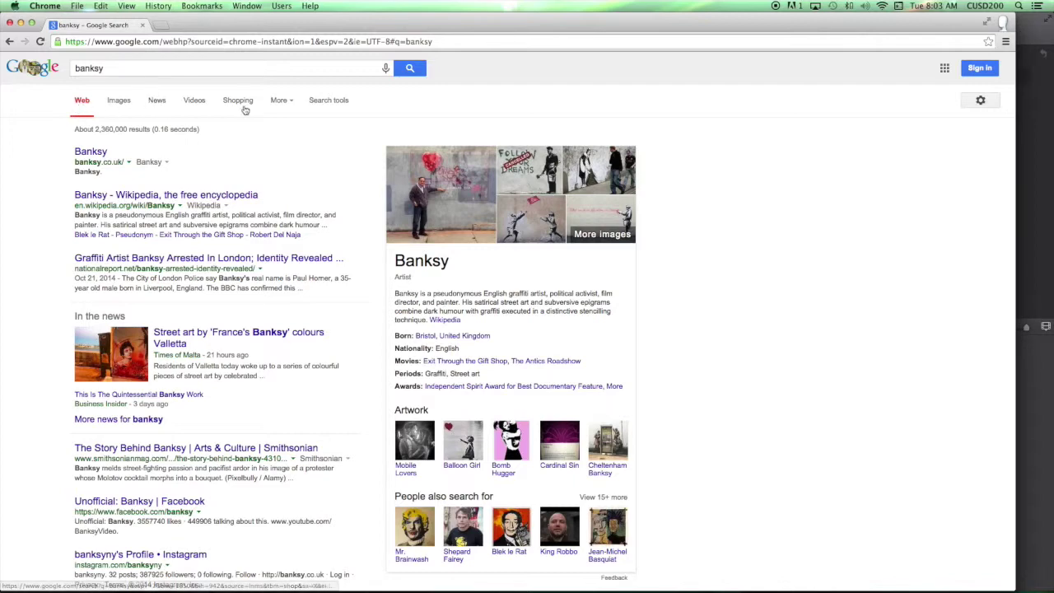
Step: Show the banksy image results and open Advanced Image Search from the settings gear
click(117, 102)
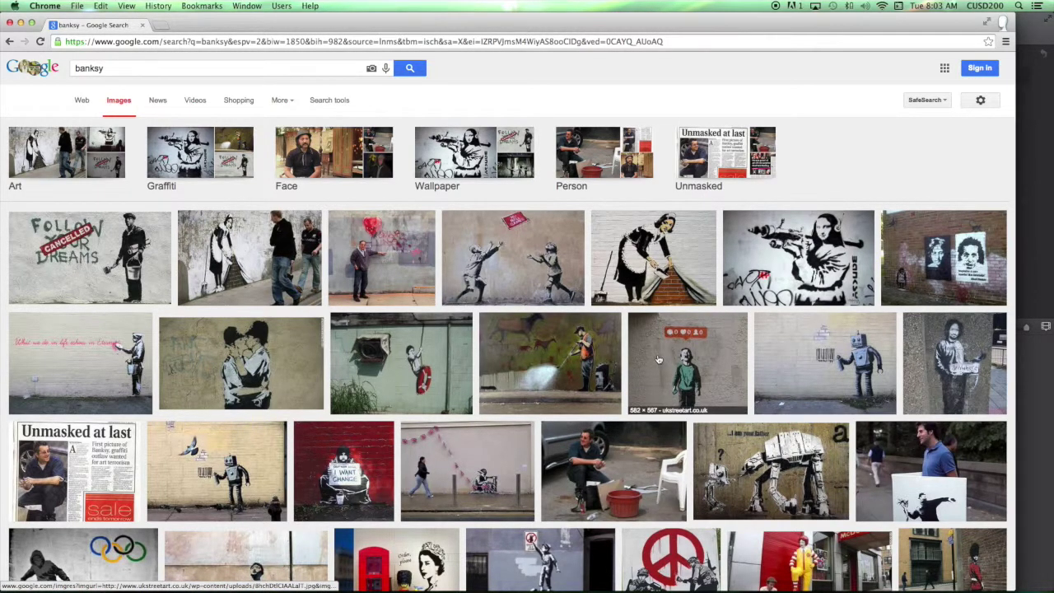
click(980, 102)
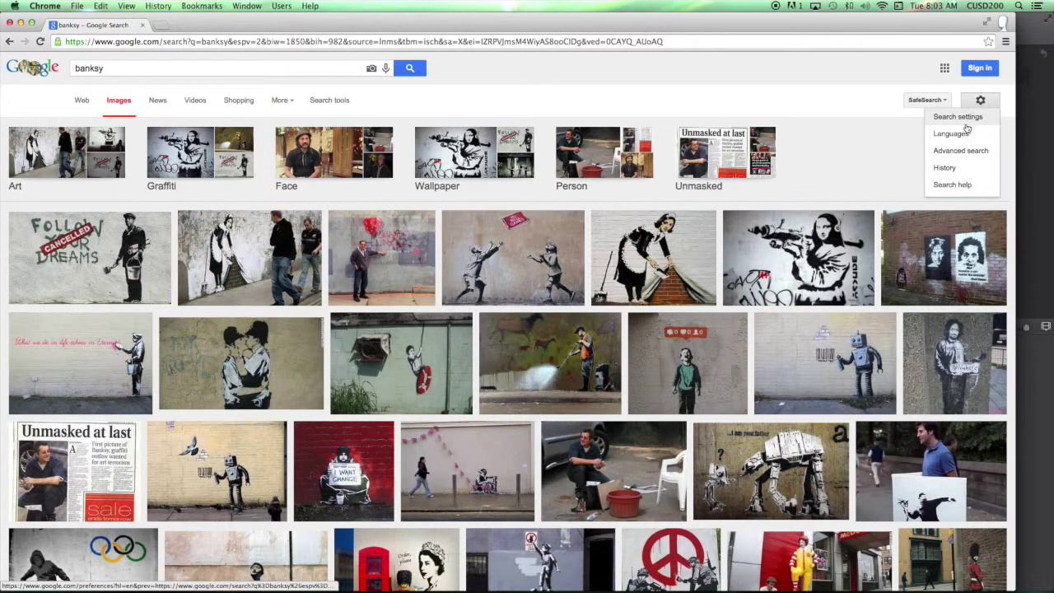
click(970, 153)
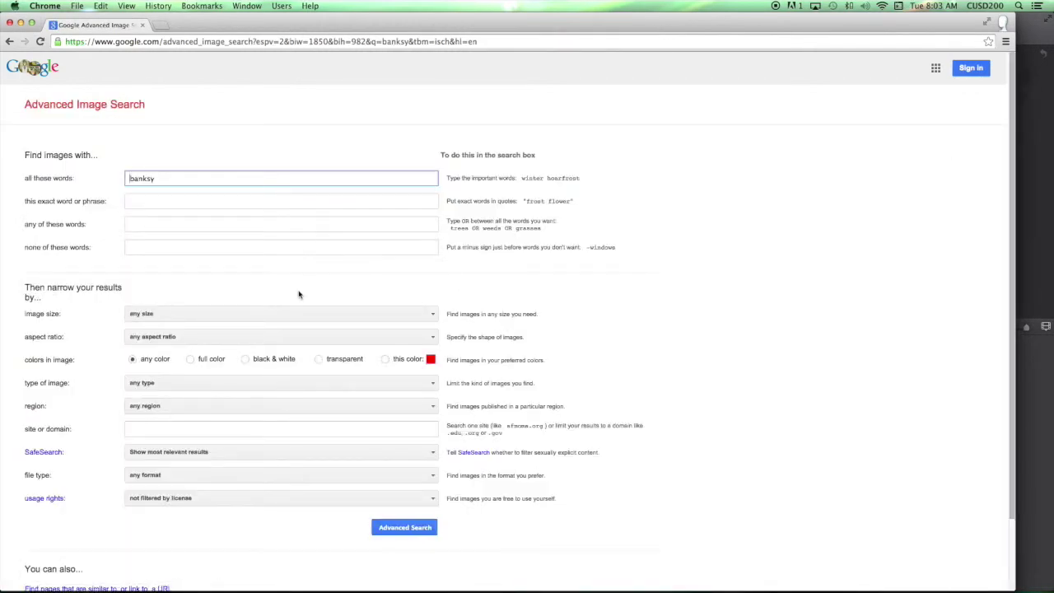
Step: Set the image size filter to Large and run the banksy advanced search
click(293, 314)
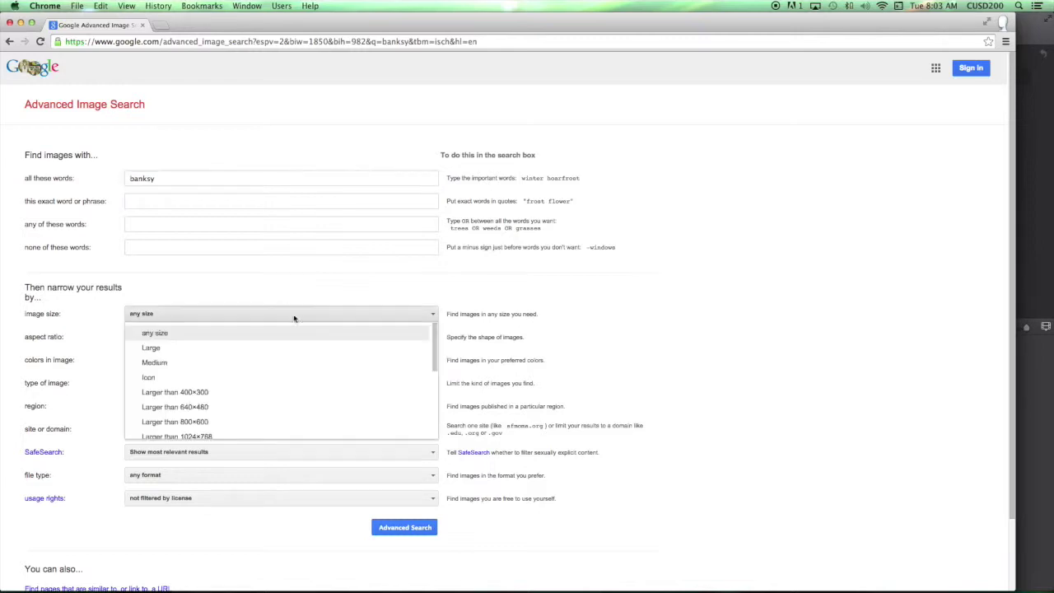
click(285, 299)
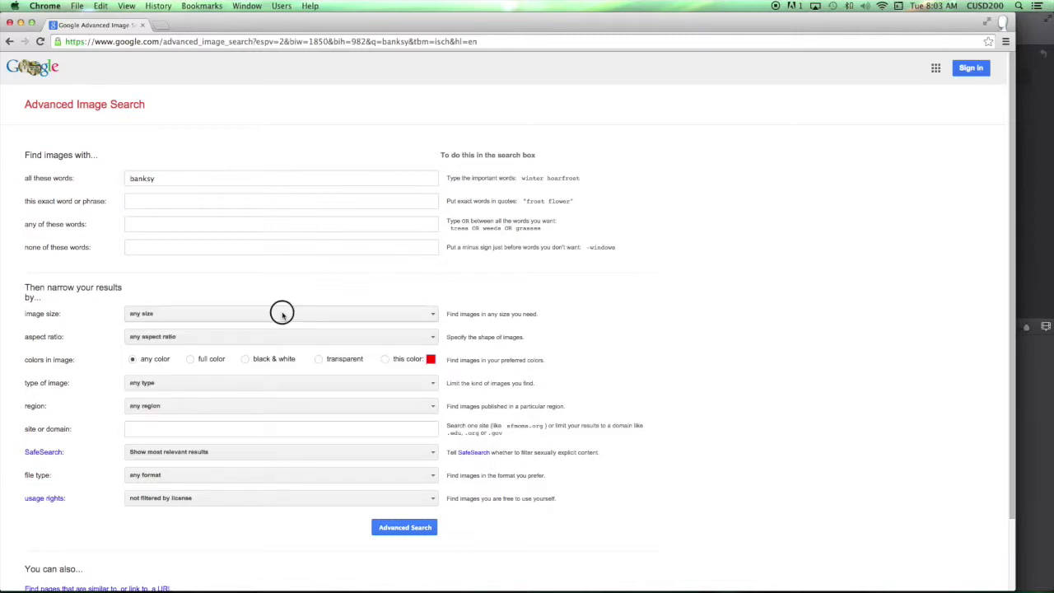
click(280, 313)
click(283, 347)
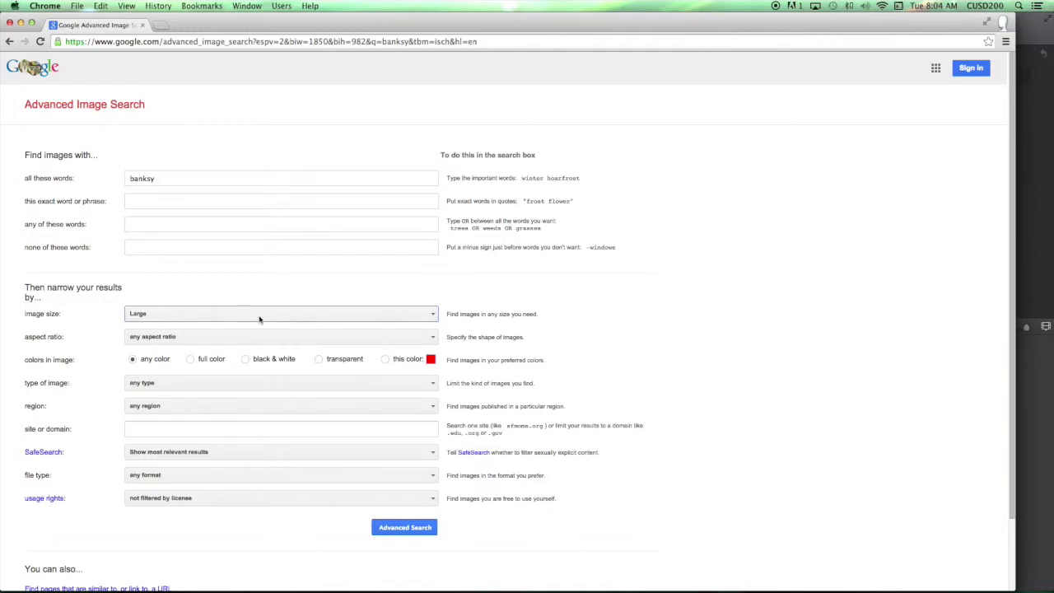
click(404, 532)
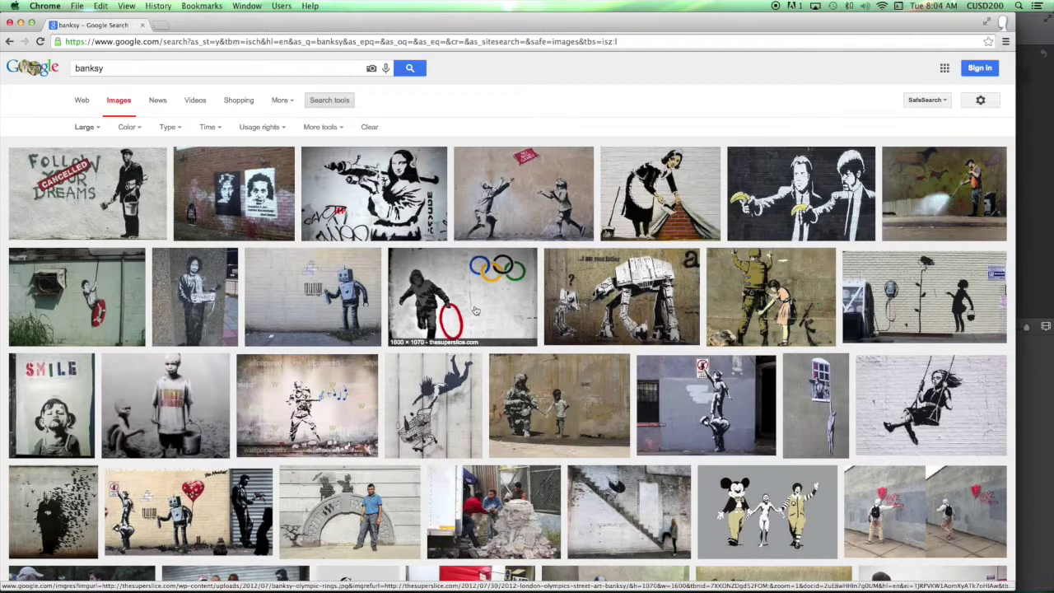
Step: Save the Follow Your Dreams Banksy image to the Desktop, then minimize Chrome
click(102, 200)
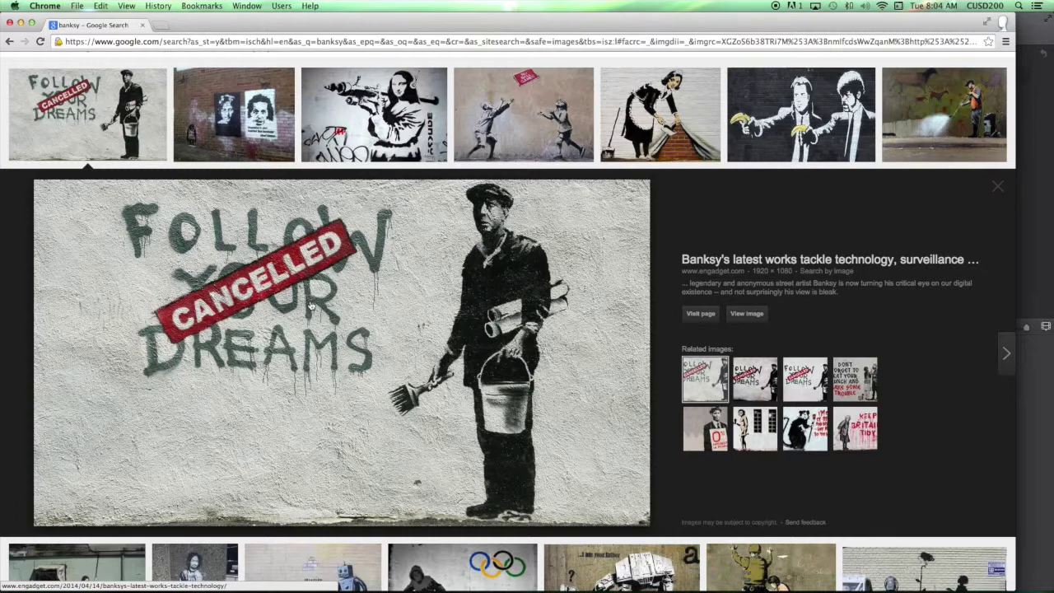
right_click(311, 304)
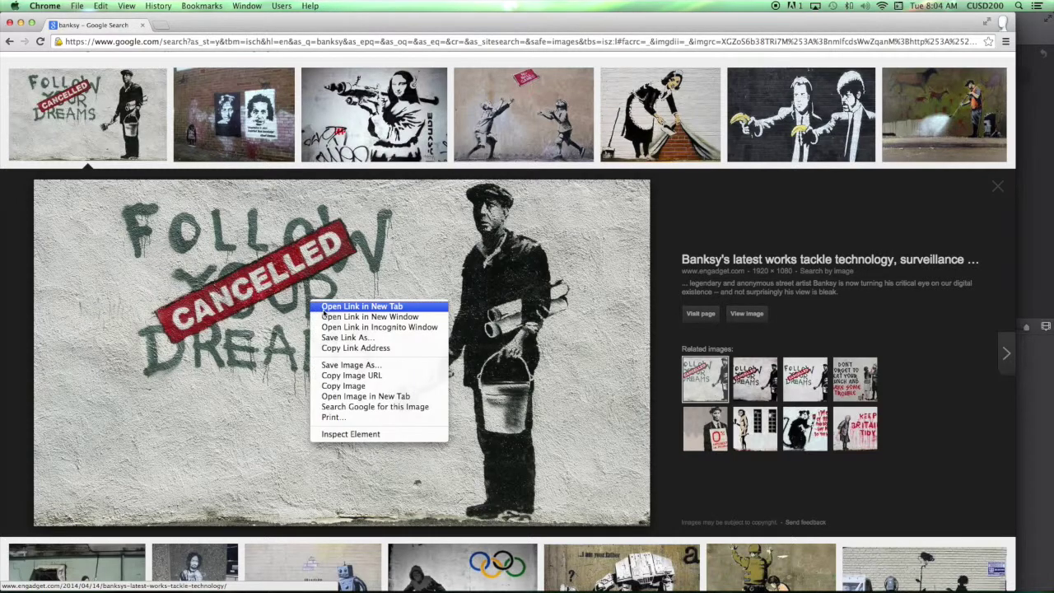
click(334, 366)
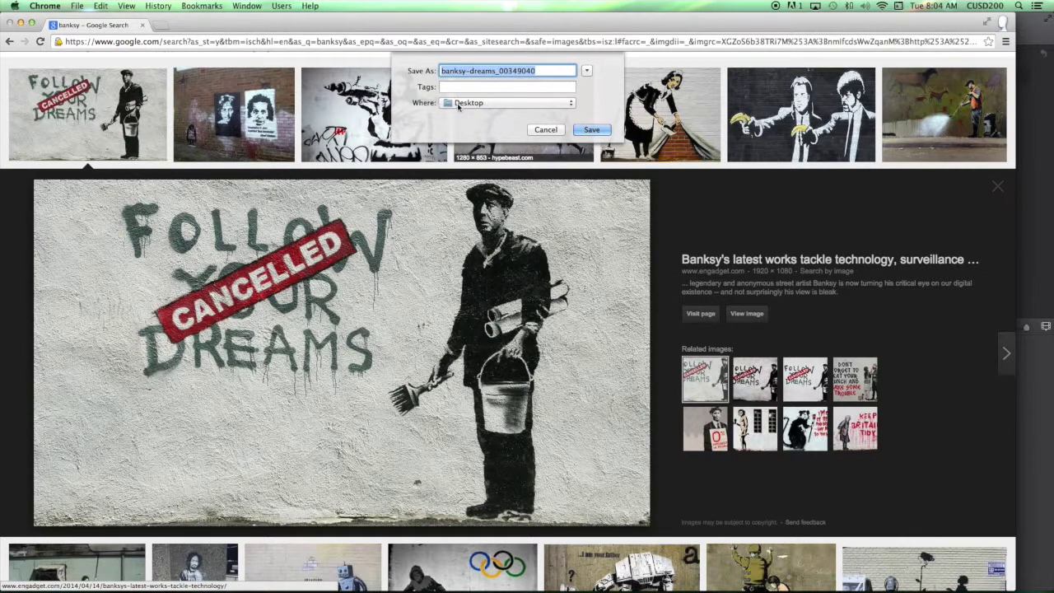
click(458, 106)
click(462, 103)
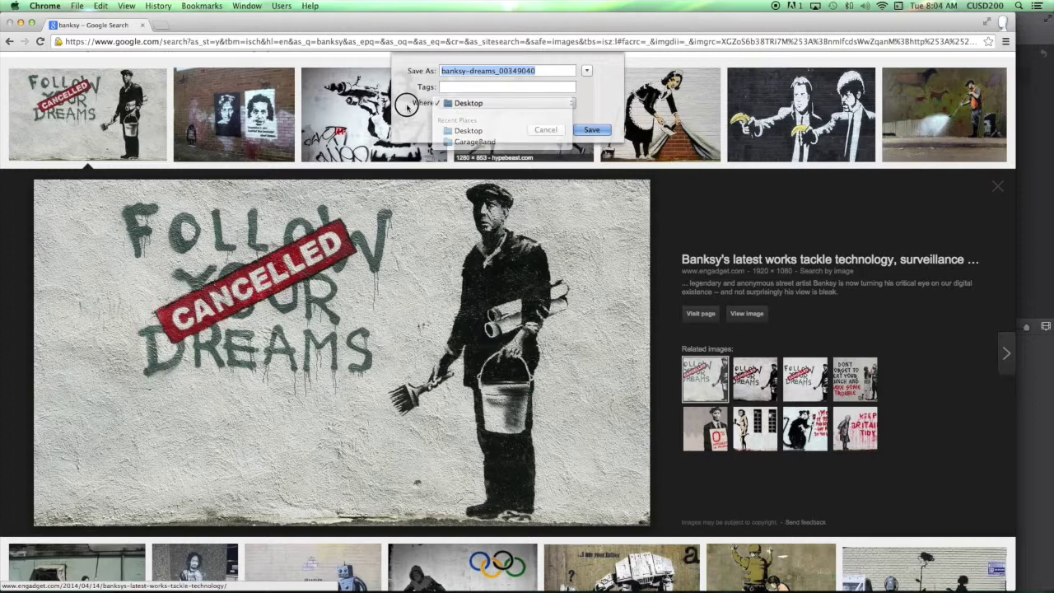
click(572, 105)
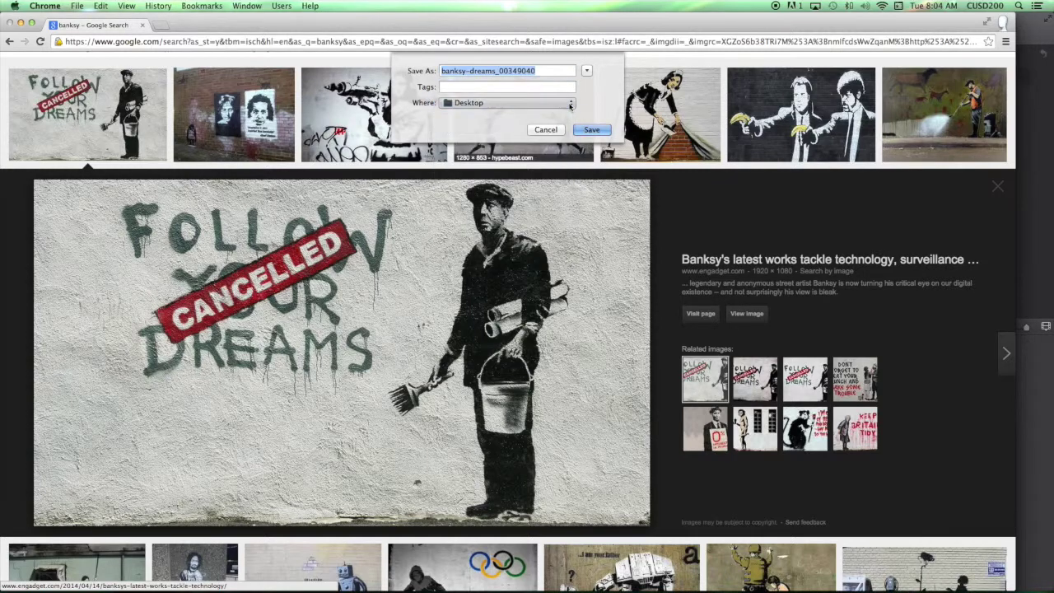
click(593, 108)
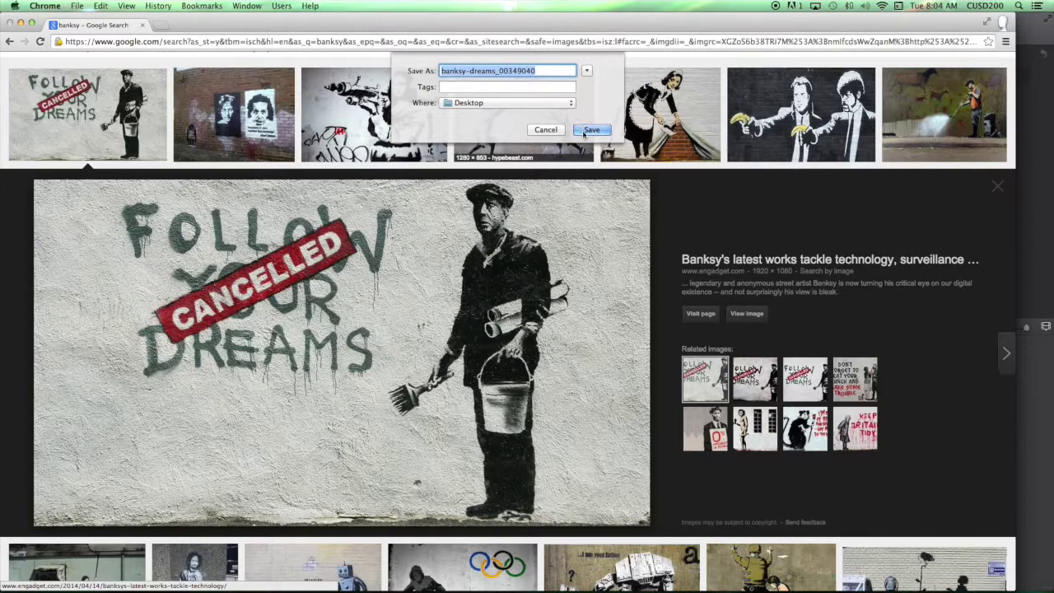
click(582, 130)
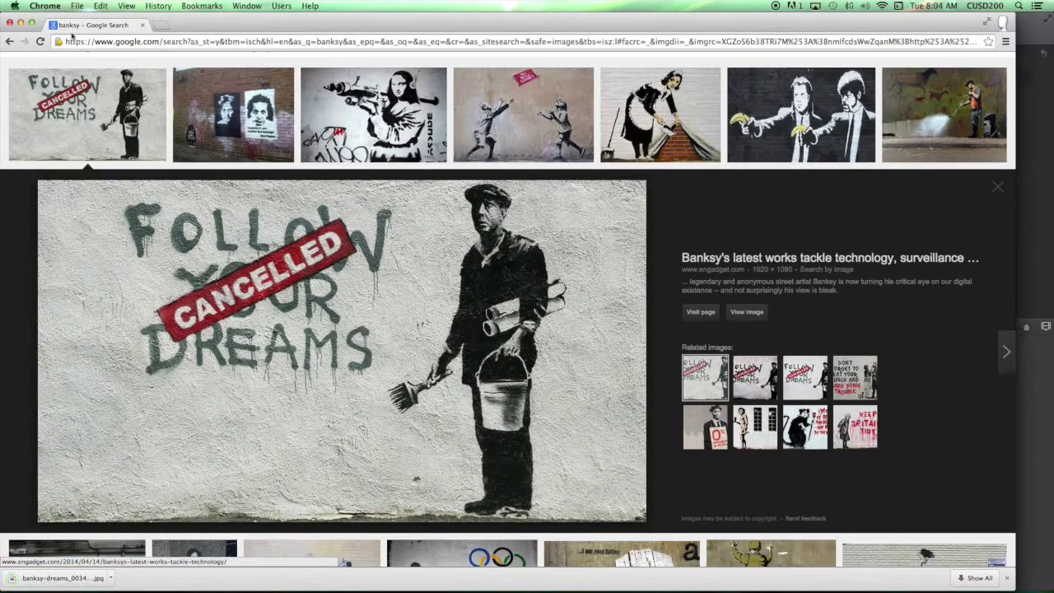
click(21, 25)
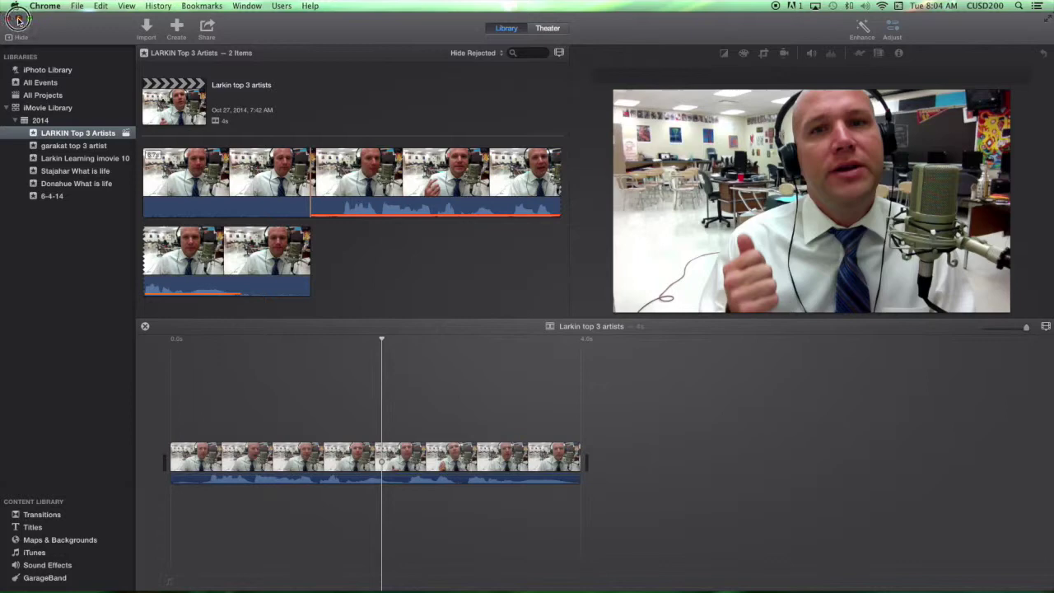
Step: Minimize the remaining window to reveal the Desktop, then bring iMovie to the front
click(18, 20)
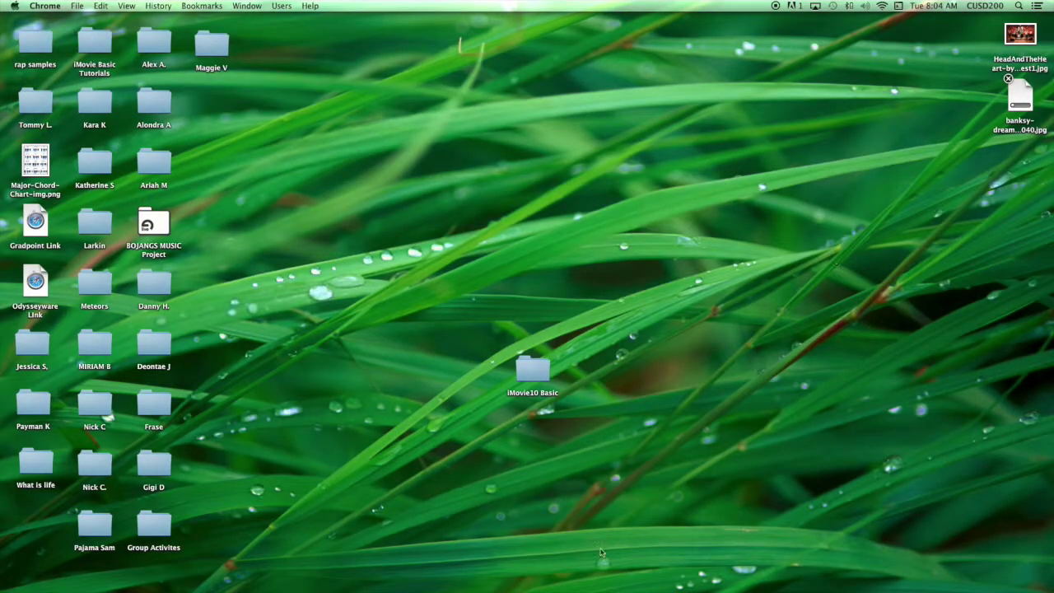
mouse_move(697, 552)
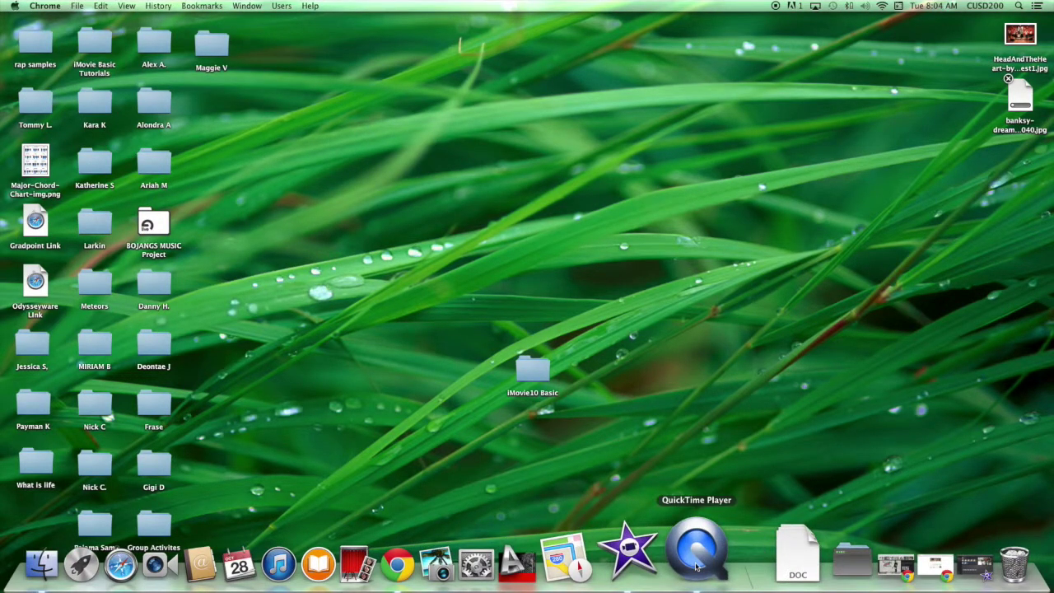
click(647, 560)
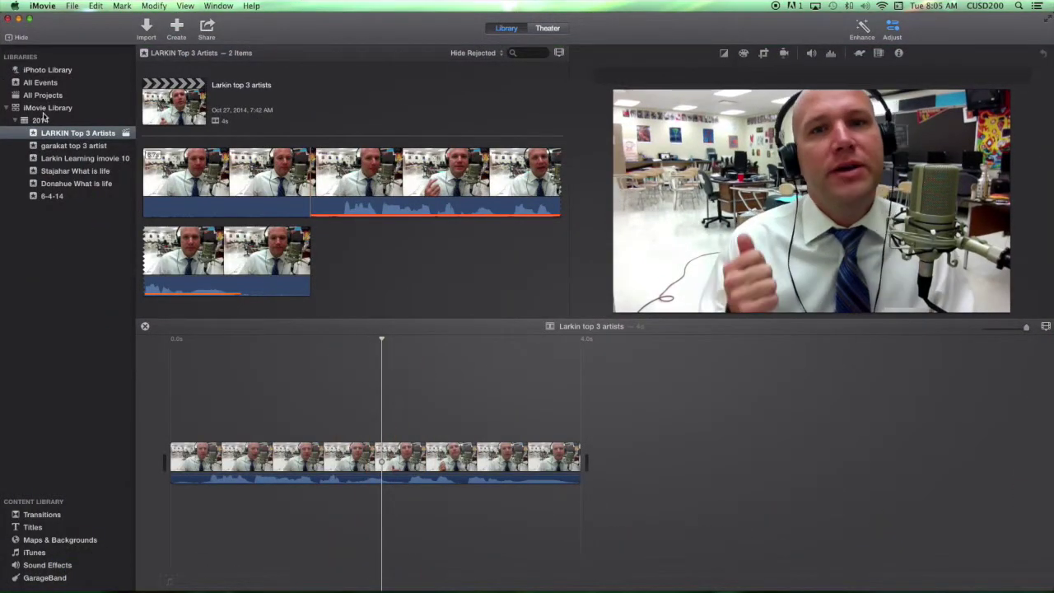
Step: Open iMovie's Import window with the LARKIN Top 3 Artists event as destination
right_click(72, 137)
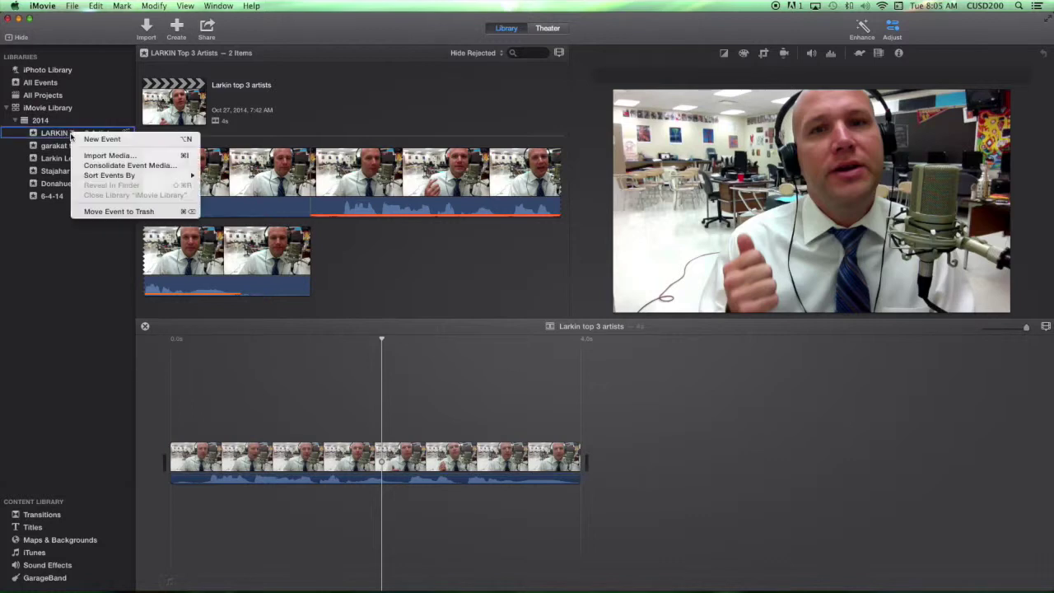
click(94, 278)
click(145, 29)
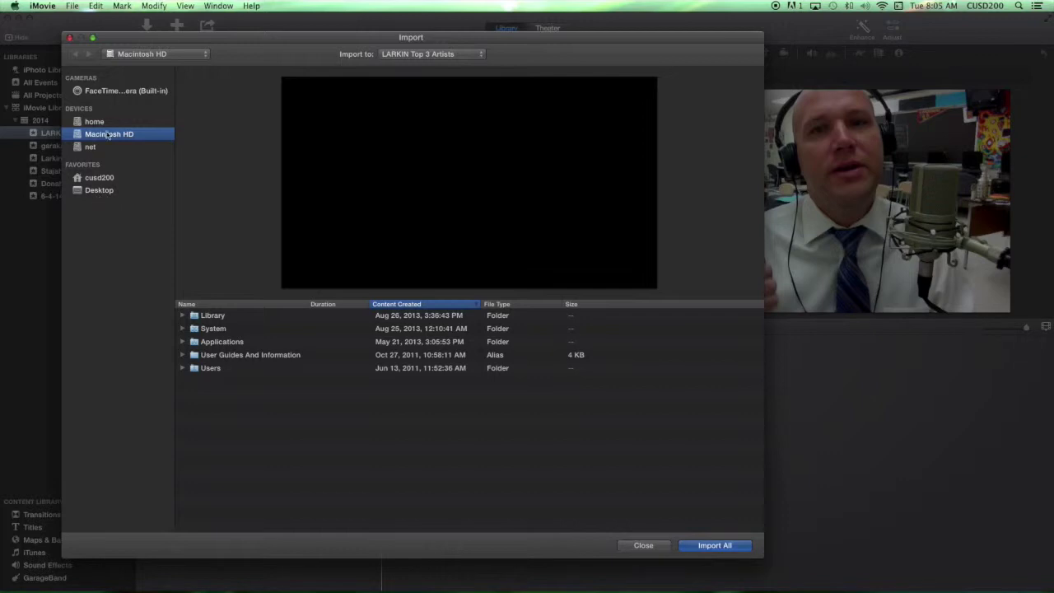
Step: Import banksy-dreams_00349040.jpg from the Desktop into the LARKIN Top 3 Artists event
click(92, 195)
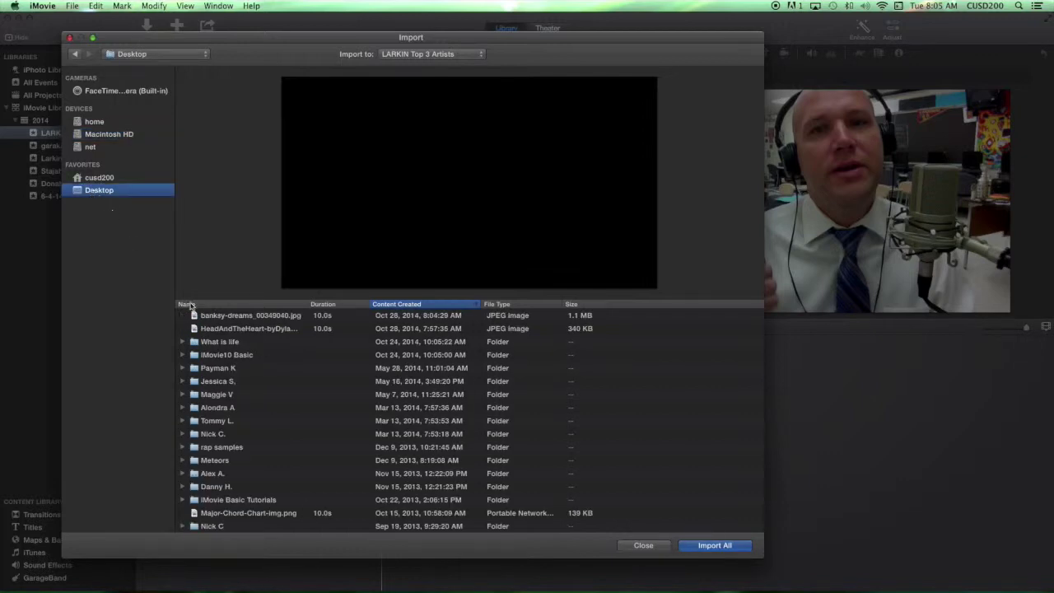
scroll(303, 381, down, 5)
scroll(302, 370, up, 5)
click(267, 319)
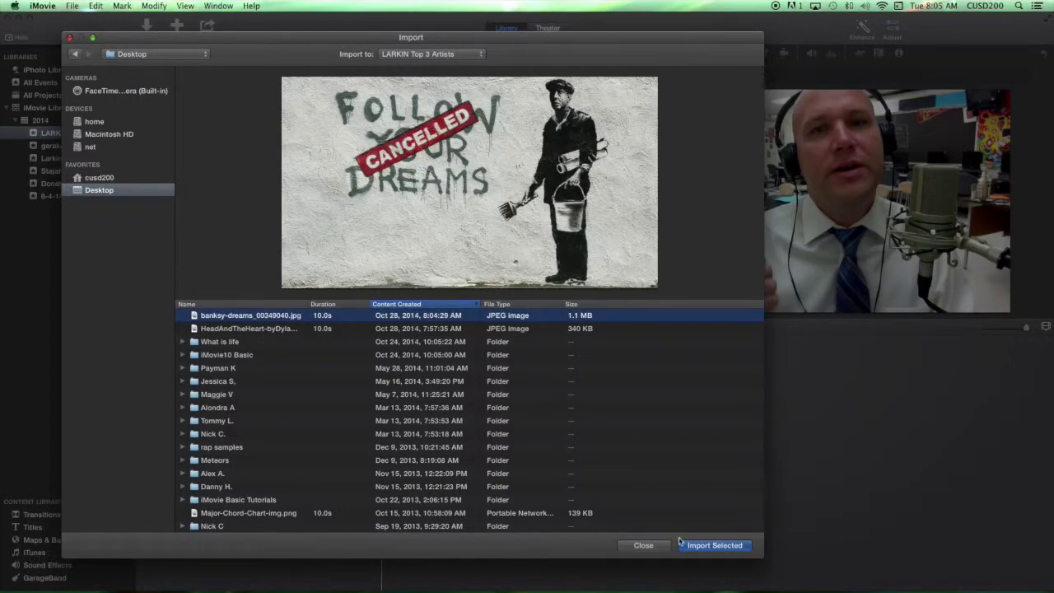
click(723, 545)
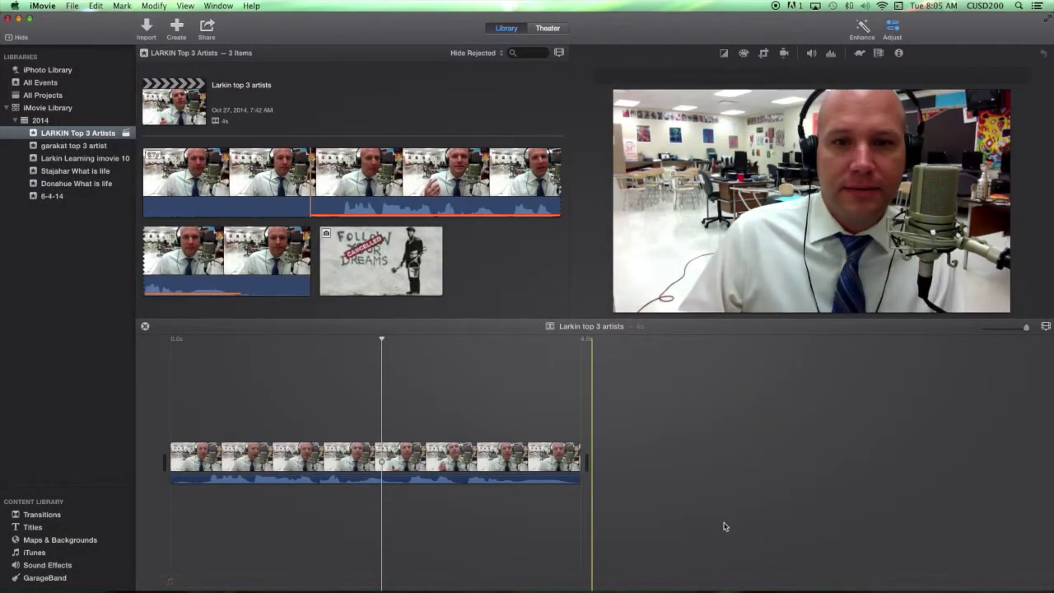
click(384, 260)
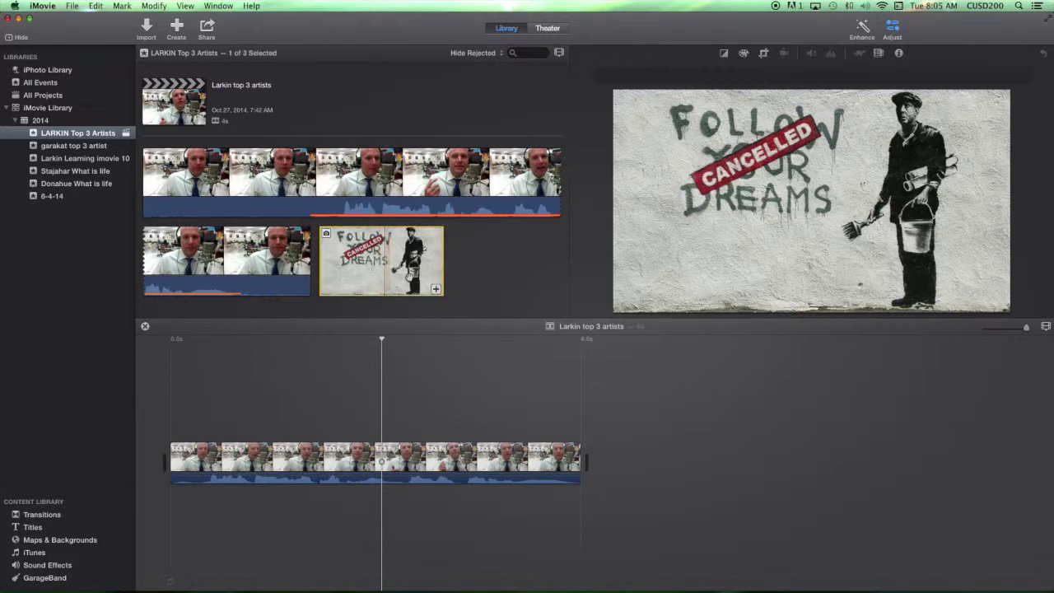
Step: Append the banksy clip after the webcam clip and play the movie back
click(436, 290)
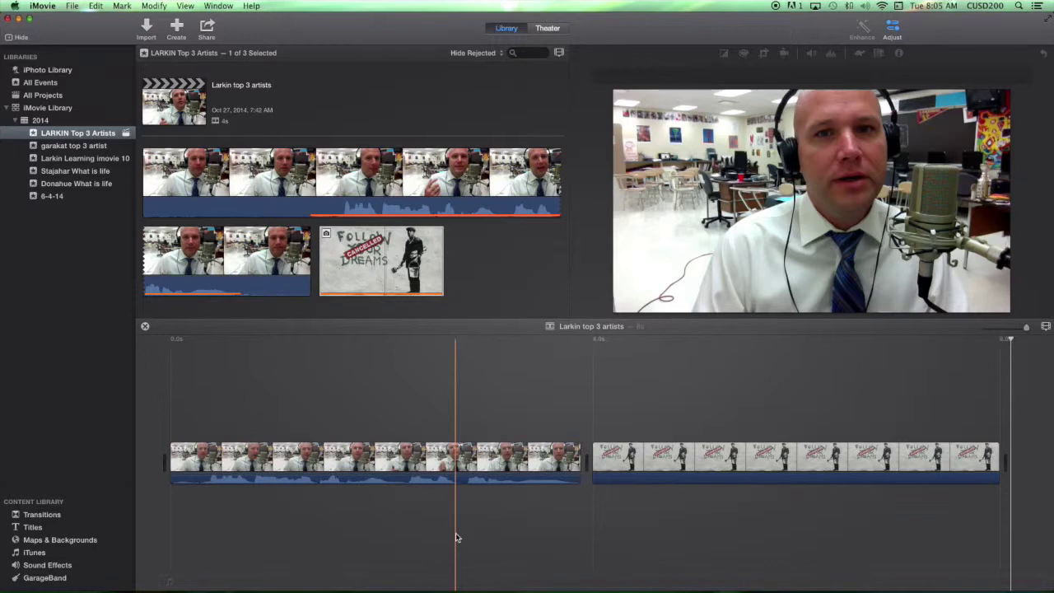
key(space)
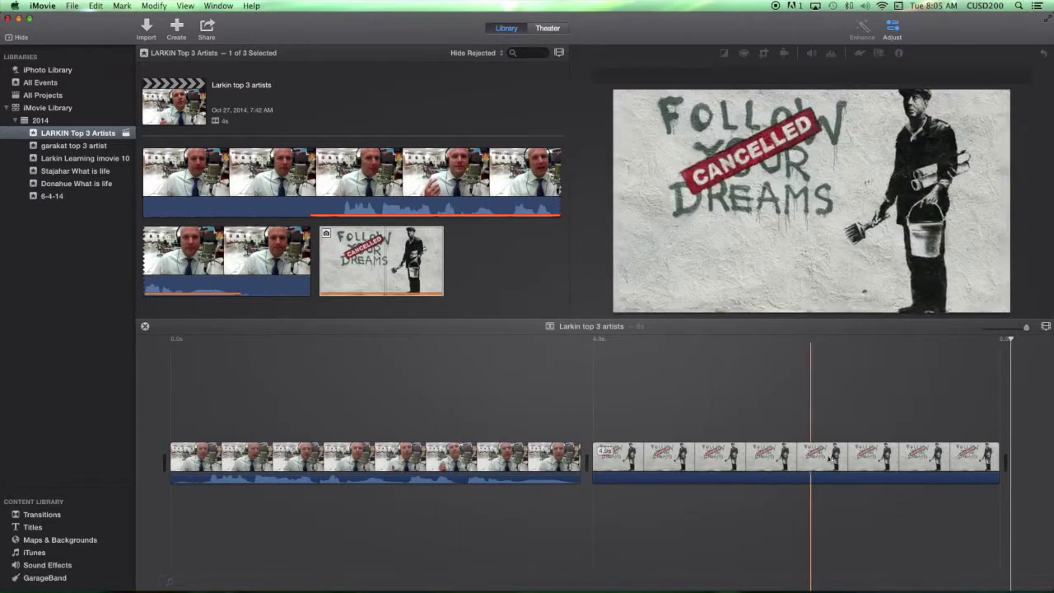